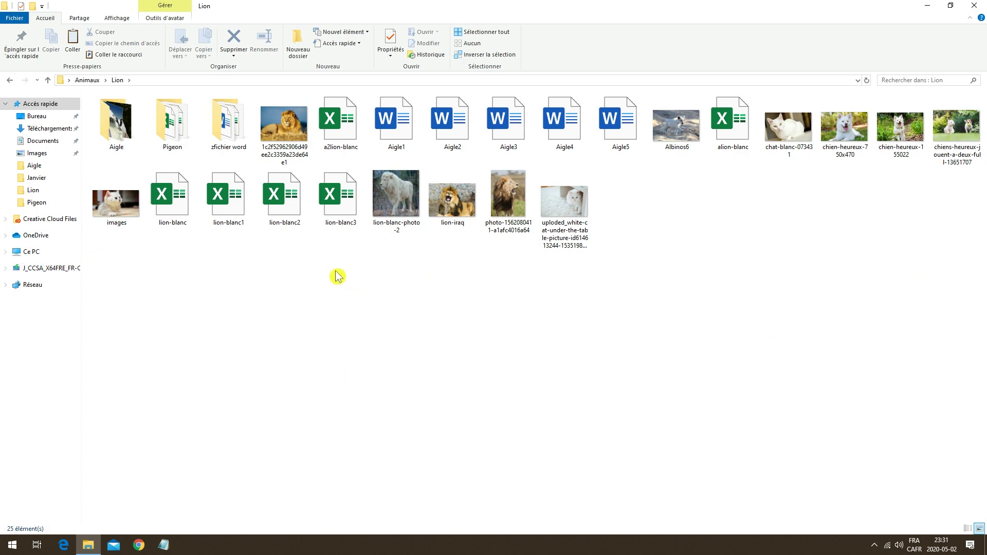
# Step: Select the Aigle folder, extend the selection to all items in the Lion folder, and clear it
pyautogui.click(126, 124)
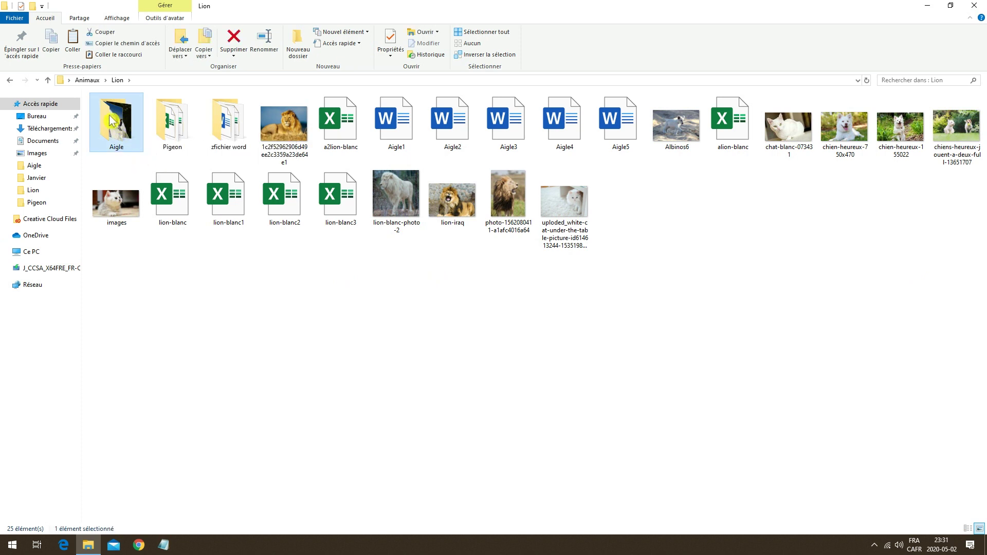
pyautogui.moveTo(124, 130)
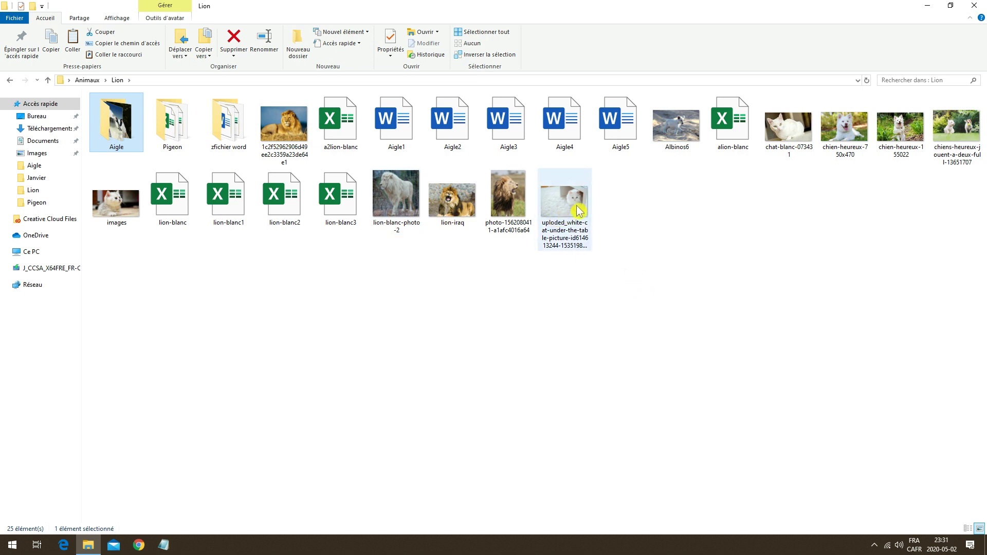
pyautogui.hotkey('ctrl', 'a')
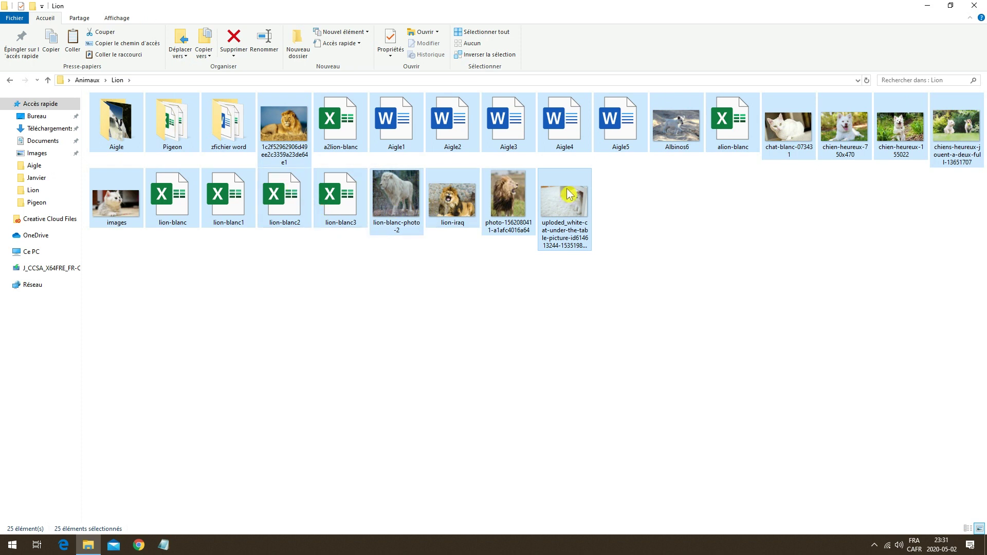
pyautogui.click(459, 278)
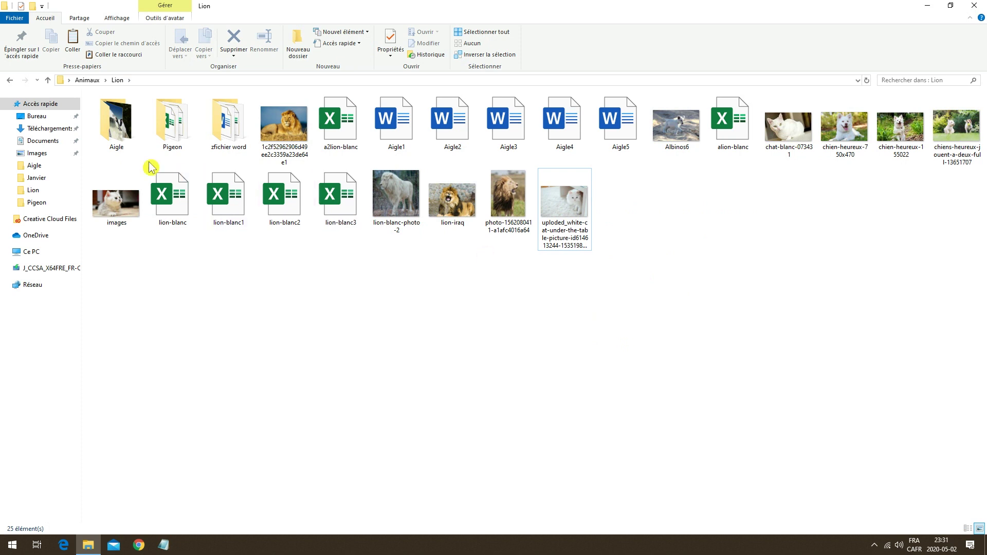
# Step: Select the range from the Aigle folder through the last white-cat picture, and clear the selection
pyautogui.click(123, 130)
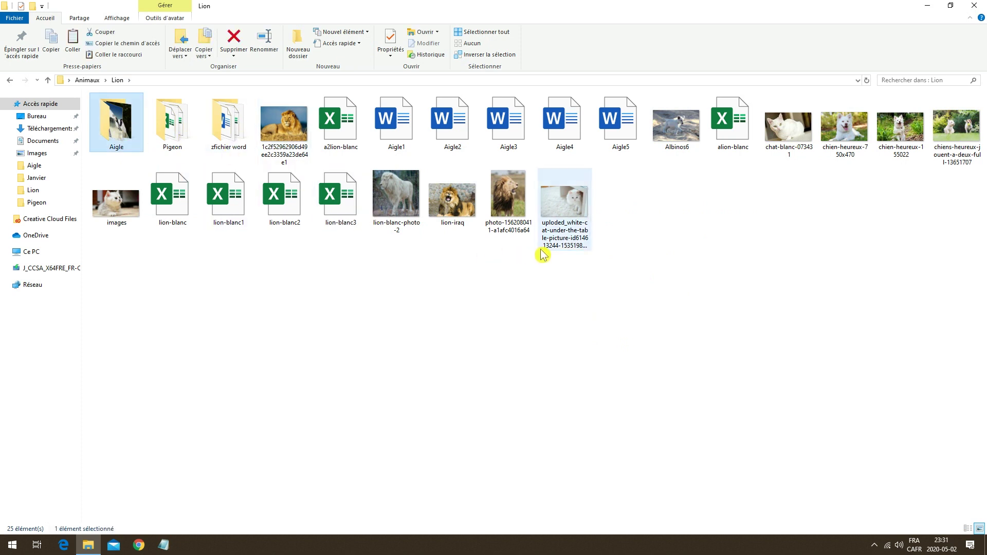
pyautogui.keyDown('shift'); pyautogui.click(586, 219); pyautogui.keyUp('shift')
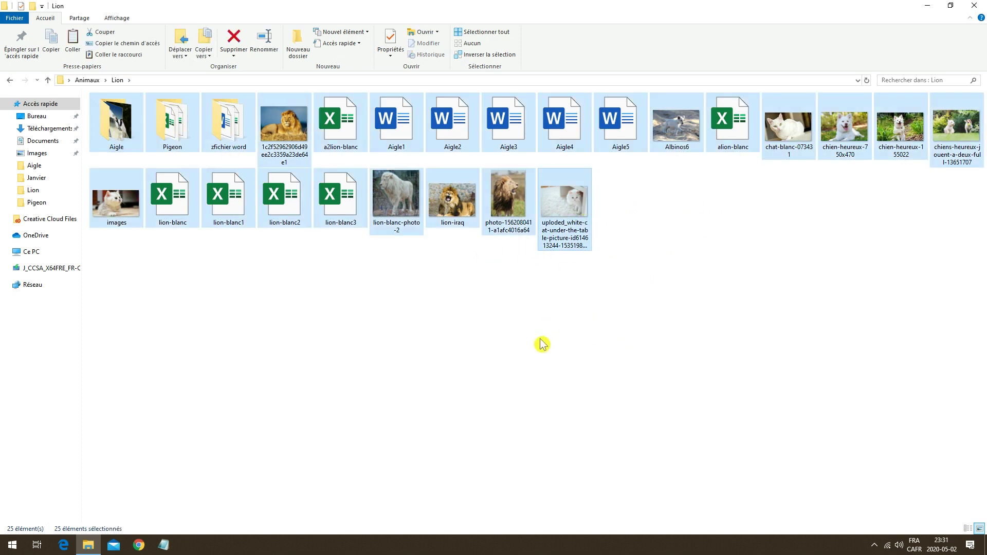
pyautogui.click(556, 337)
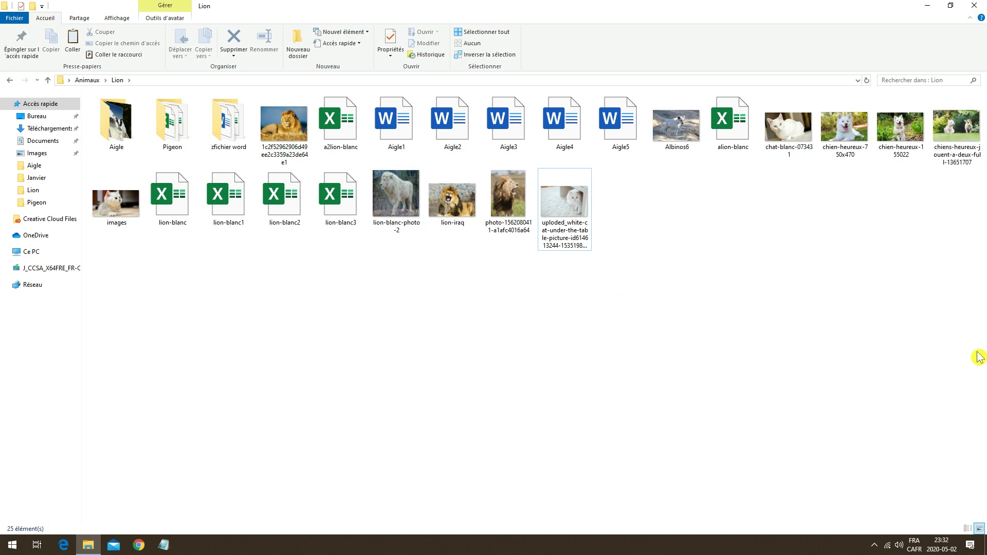
# Step: Select all the files and folders twice with a selection rectangle from the lower empty area up to Aigle, clearing each selection
pyautogui.moveTo(977, 351); pyautogui.dragTo(96, 101)
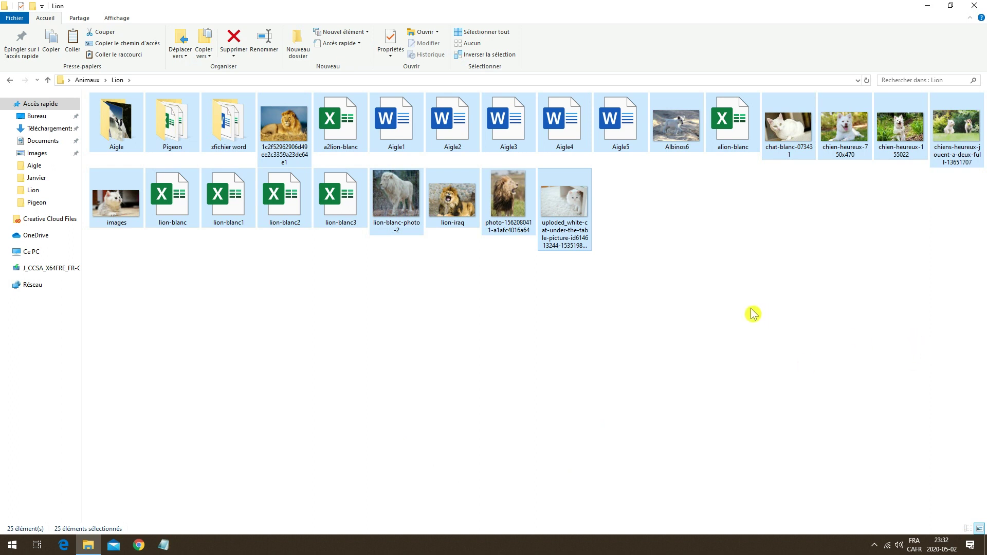
pyautogui.click(780, 303)
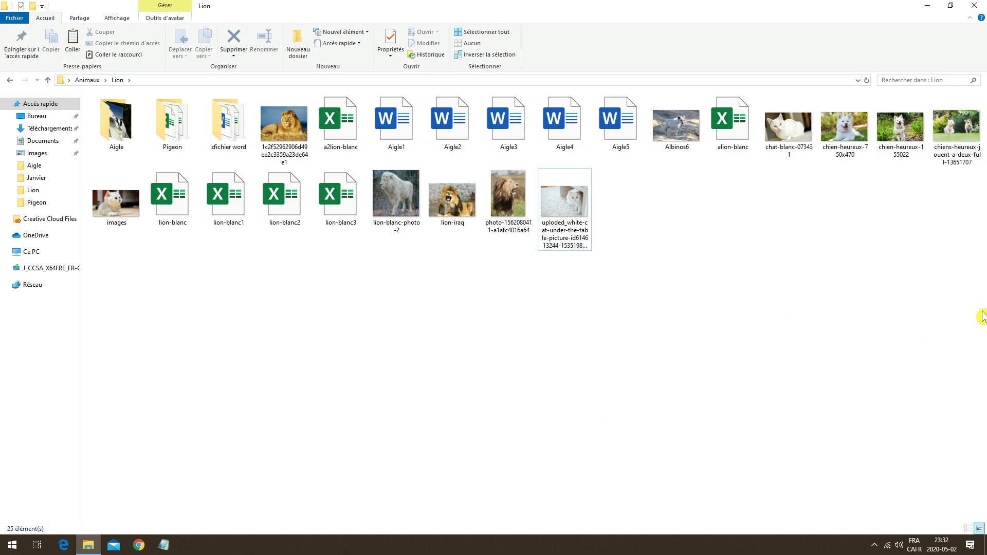
pyautogui.moveTo(982, 311); pyautogui.dragTo(107, 106)
pyautogui.click(780, 333)
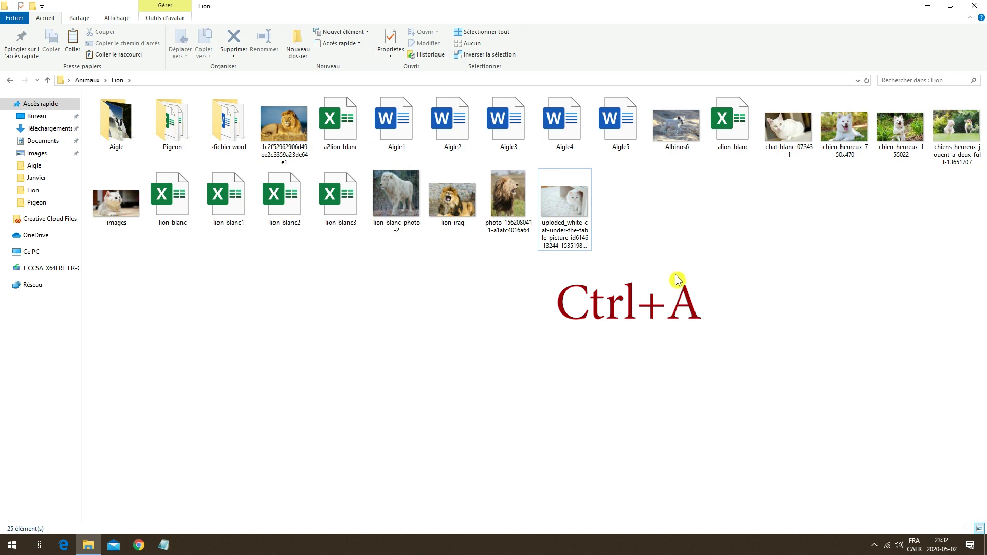
# Step: Select everything in the Lion folder, view the actions available for the selected items, and clear the selection
pyautogui.hotkey('ctrl', 'a')
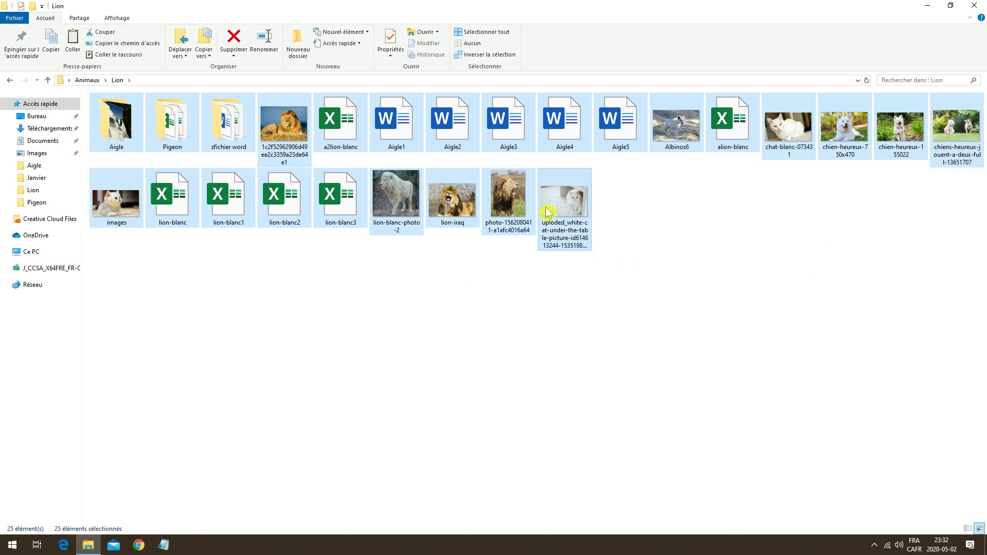
pyautogui.rightClick(498, 117)
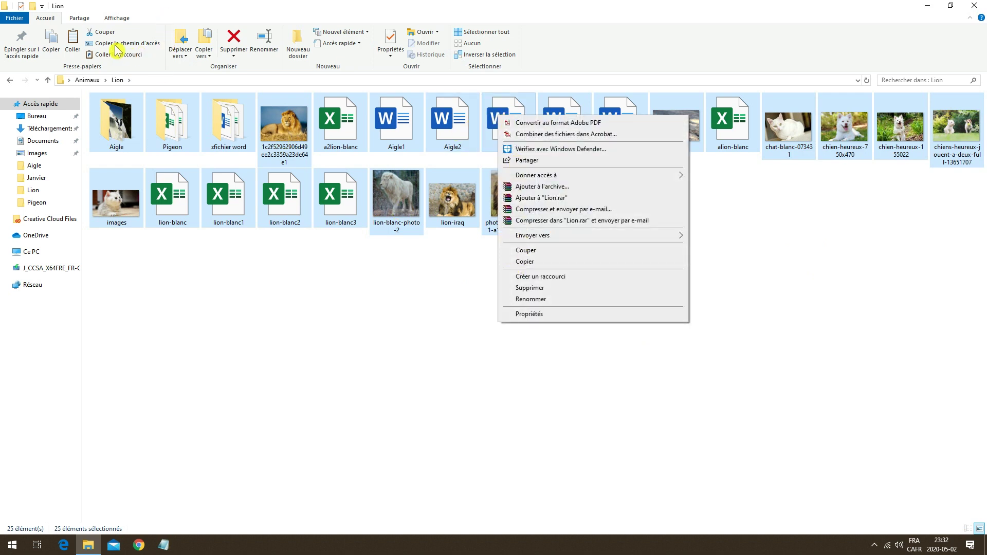
pyautogui.click(282, 9)
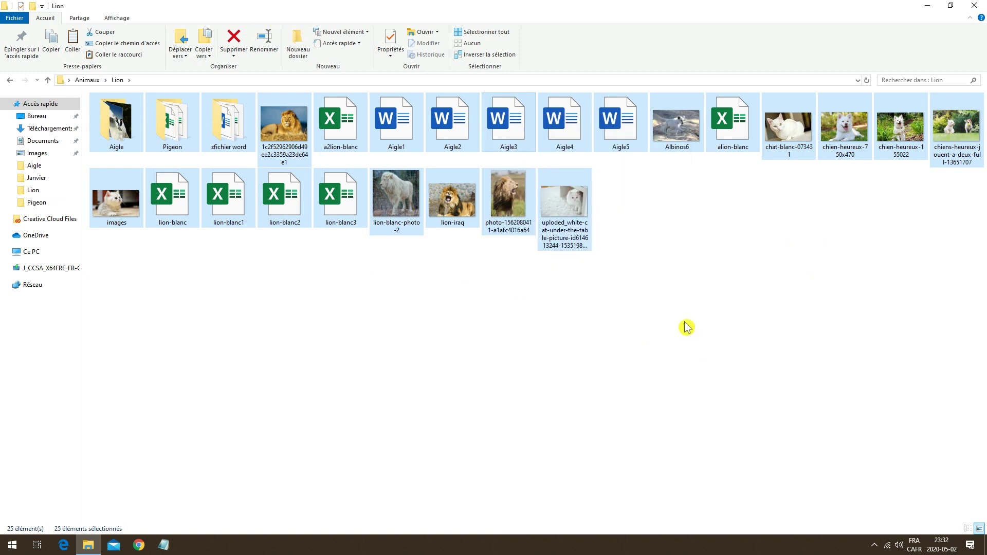
pyautogui.click(753, 291)
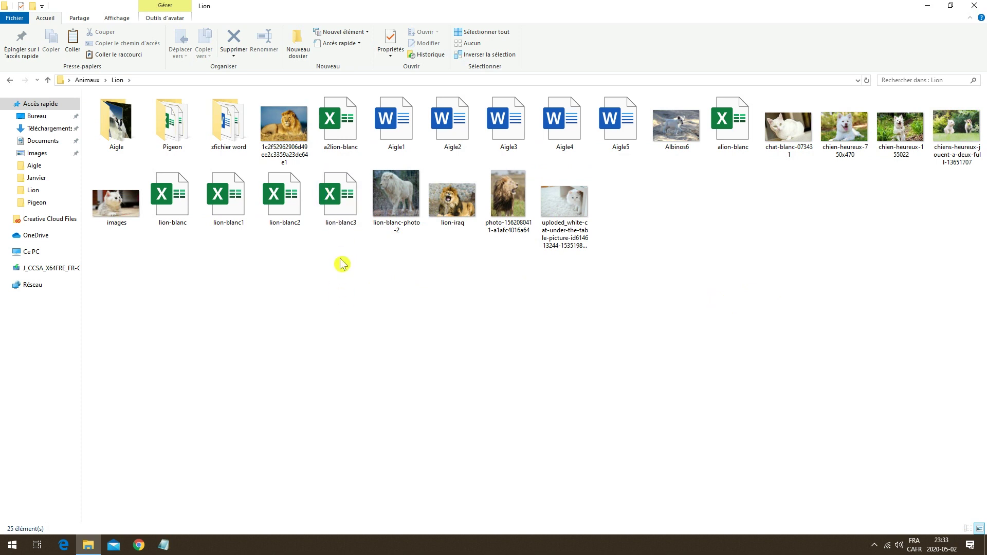
# Step: Box-select lion-blanc through lion-blanc3, add alion-blanc and a2lion-blanc to the selection, and clear it
pyautogui.moveTo(344, 269); pyautogui.dragTo(161, 206)
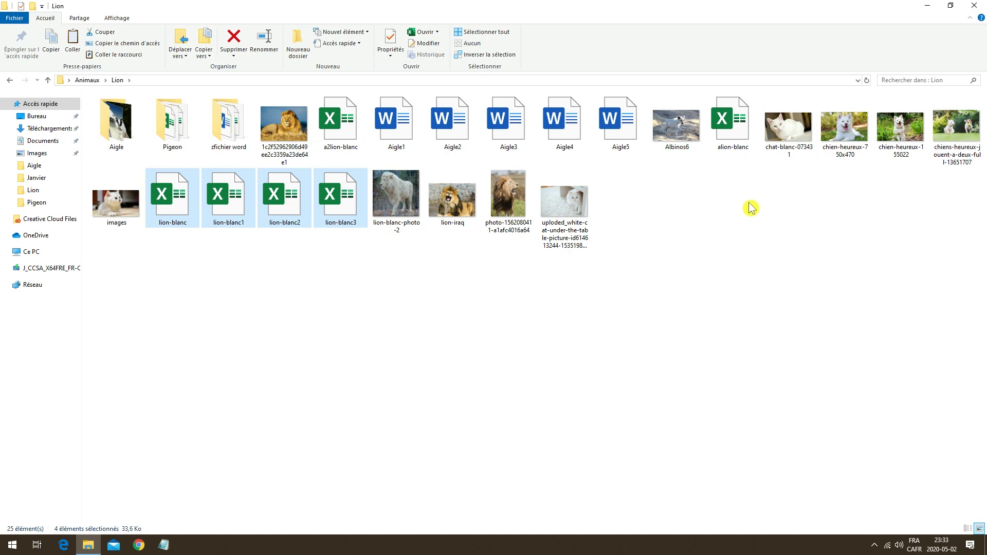
pyautogui.keyDown('ctrl'); pyautogui.click(749, 150); pyautogui.keyUp('ctrl')
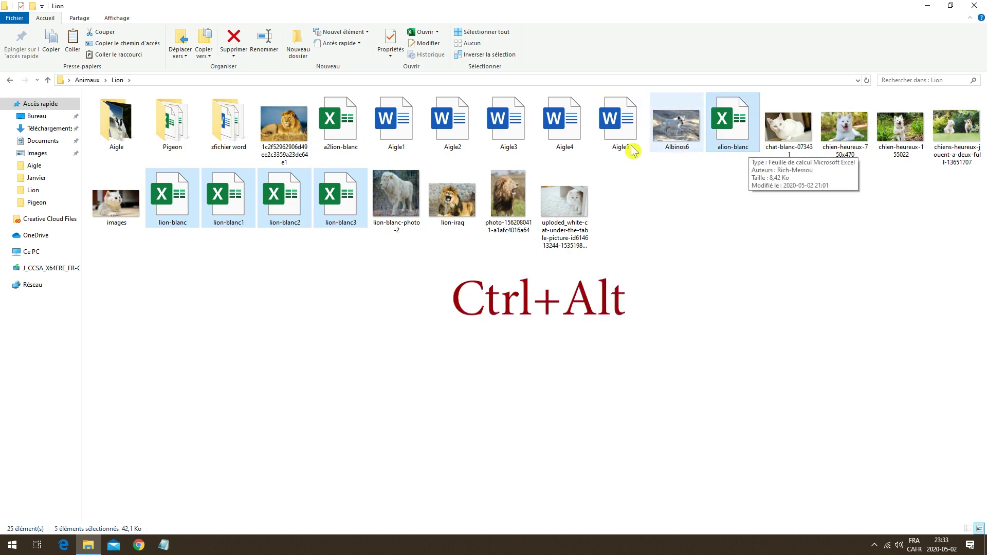
pyautogui.keyDown('ctrl'); pyautogui.click(347, 122); pyautogui.keyUp('ctrl')
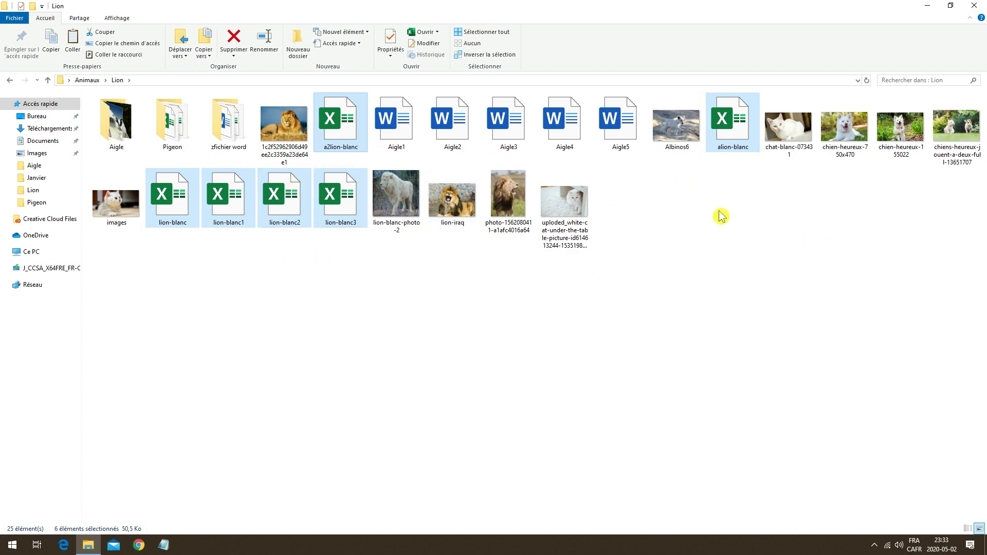
pyautogui.click(702, 299)
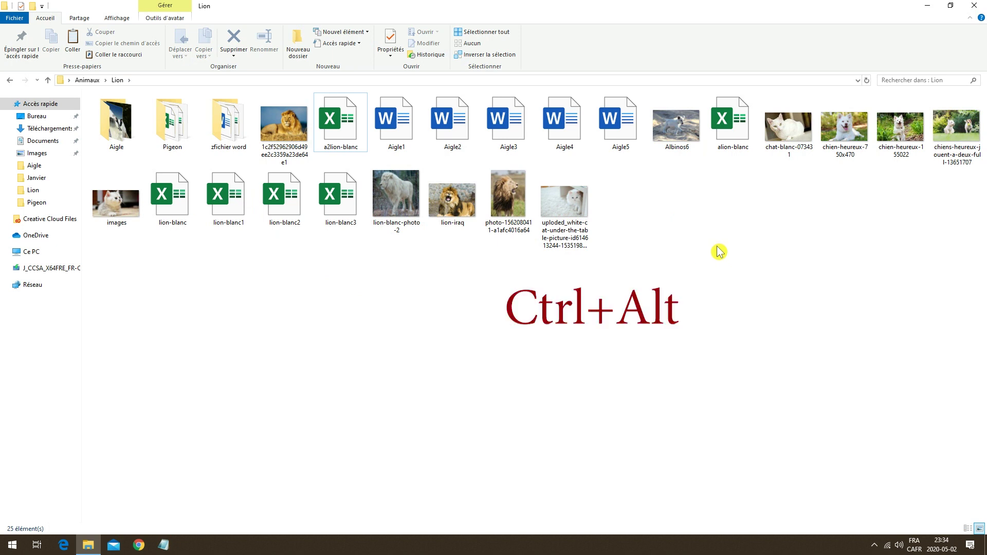
# Step: Select the Excel files lion-blanc3, lion-blanc2, lion-blanc1, lion-blanc, a2lion-blanc and alion-blanc one by one and copy them
pyautogui.keyDown('ctrl'); pyautogui.click(354, 211); pyautogui.keyUp('ctrl')
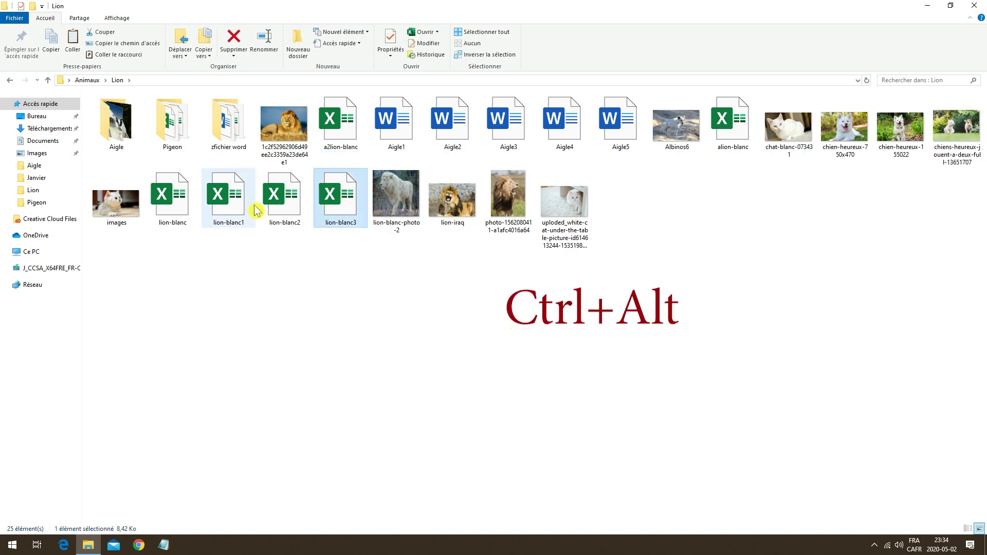
pyautogui.keyDown('ctrl'); pyautogui.click(277, 202); pyautogui.keyUp('ctrl')
pyautogui.keyDown('ctrl'); pyautogui.click(226, 202); pyautogui.keyUp('ctrl')
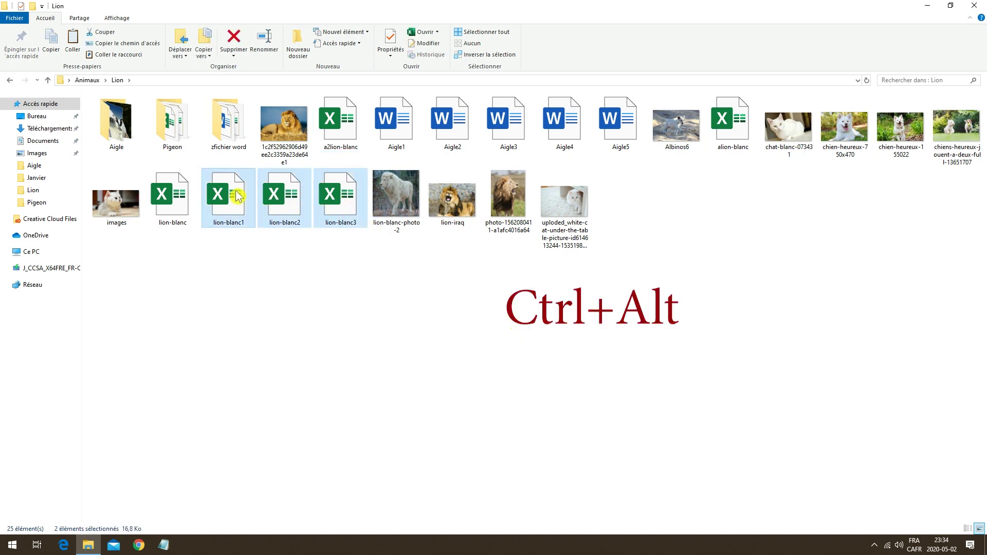
pyautogui.keyDown('ctrl'); pyautogui.click(173, 202); pyautogui.keyUp('ctrl')
pyautogui.keyDown('ctrl'); pyautogui.click(349, 122); pyautogui.keyUp('ctrl')
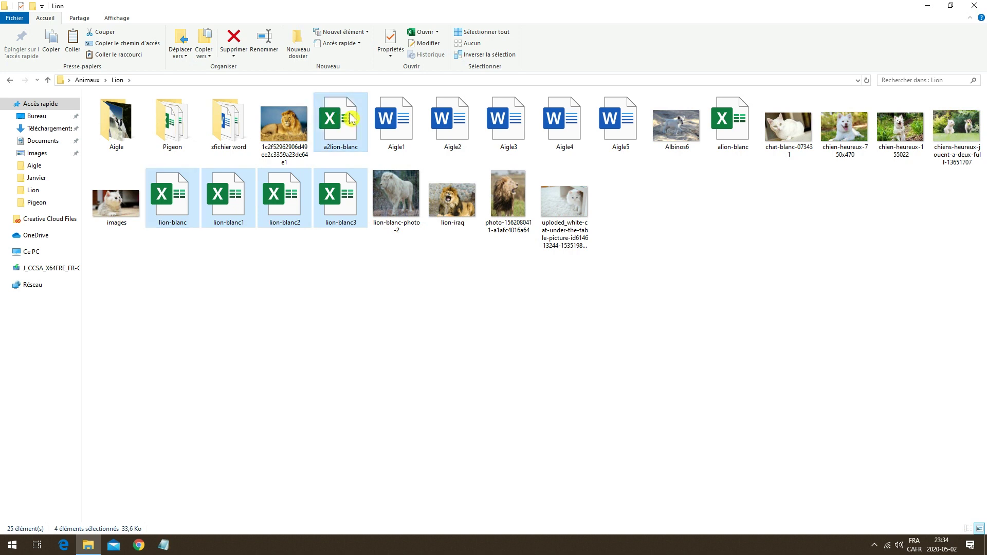
pyautogui.keyDown('ctrl'); pyautogui.click(735, 125); pyautogui.keyUp('ctrl')
pyautogui.hotkey('ctrl', 'c')
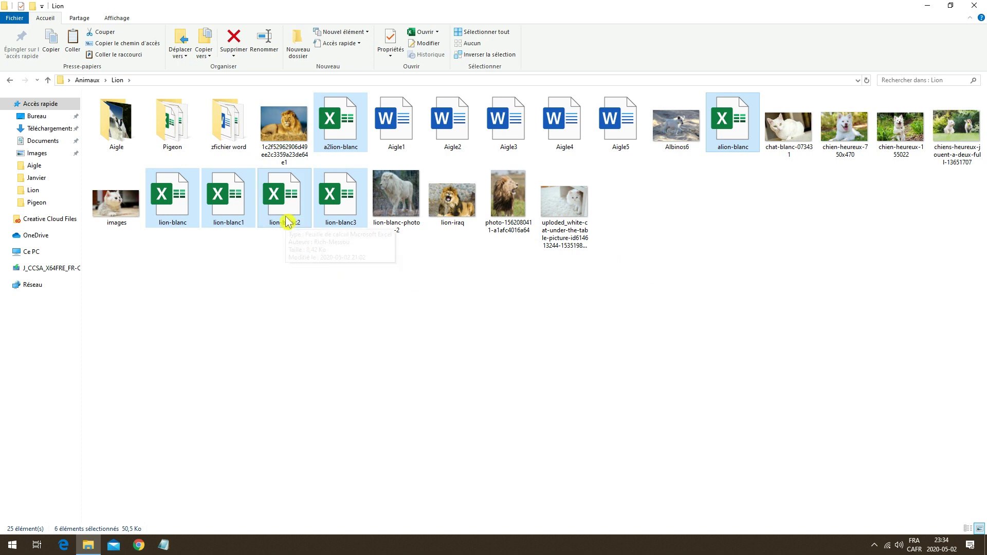
pyautogui.rightClick(281, 241)
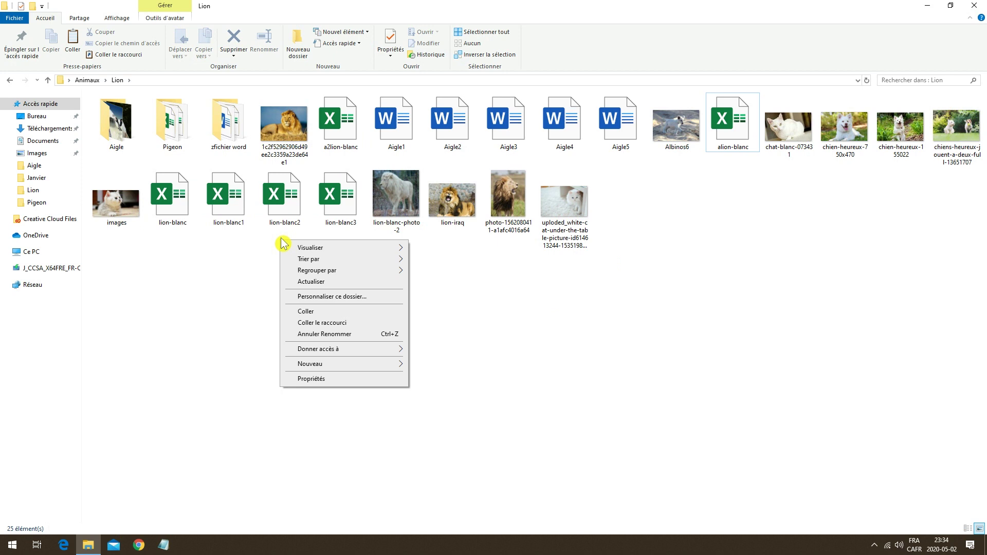
pyautogui.press('Escape')
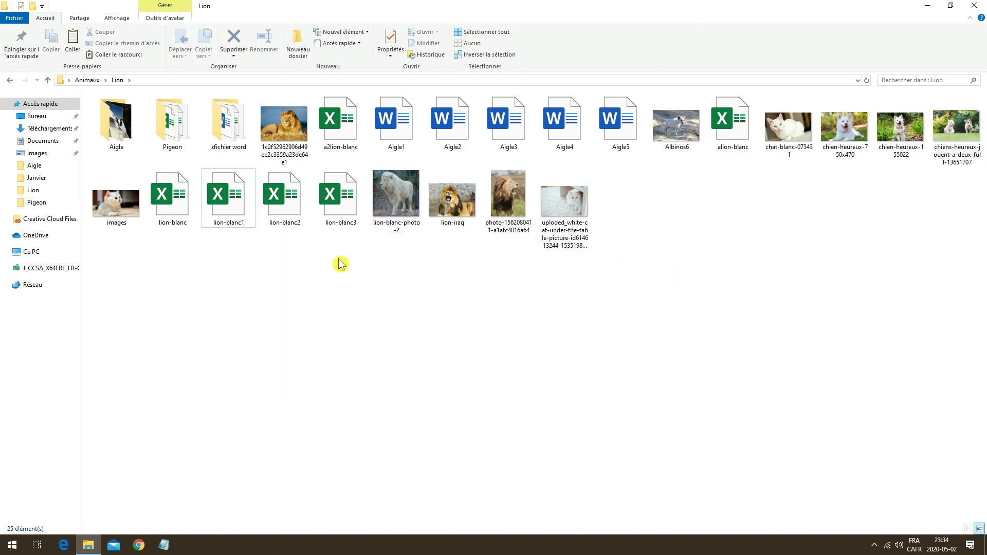
# Step: Select the four adjacent lion-blanc Excel files plus a2lion-blanc and alion-blanc, view their available actions, and clear the selection
pyautogui.moveTo(357, 258); pyautogui.dragTo(167, 205)
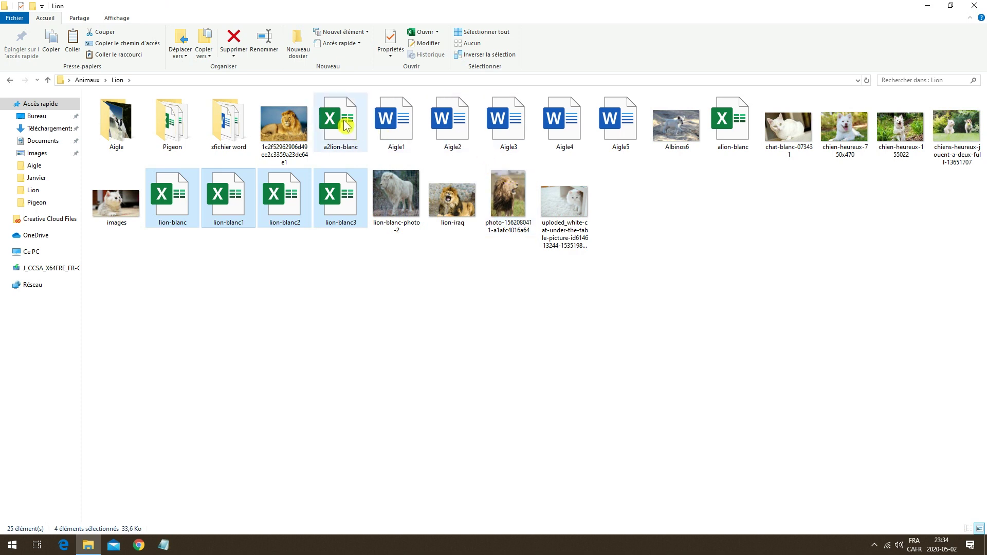
pyautogui.keyDown('ctrl'); pyautogui.click(735, 125); pyautogui.keyUp('ctrl')
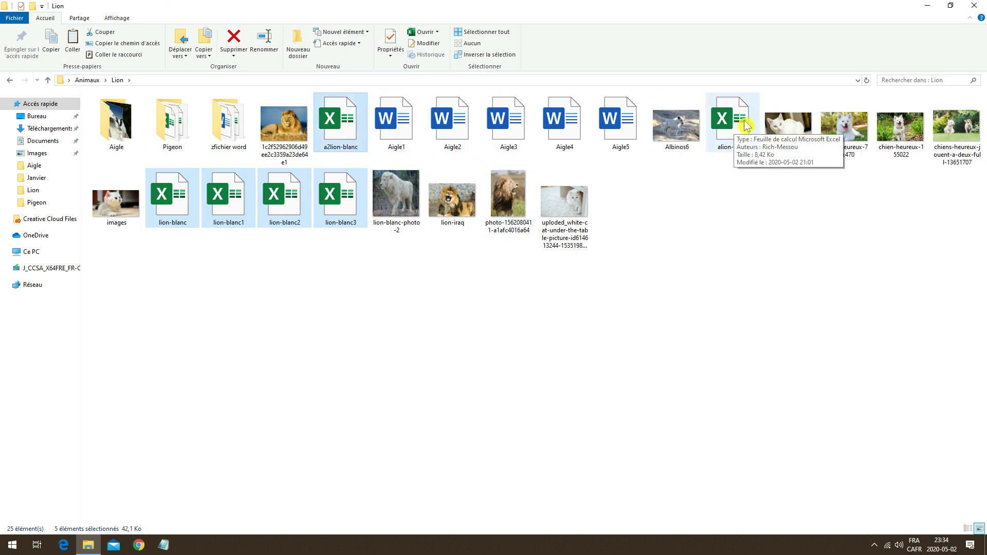
pyautogui.keyDown('ctrl'); pyautogui.click(736, 123); pyautogui.keyUp('ctrl')
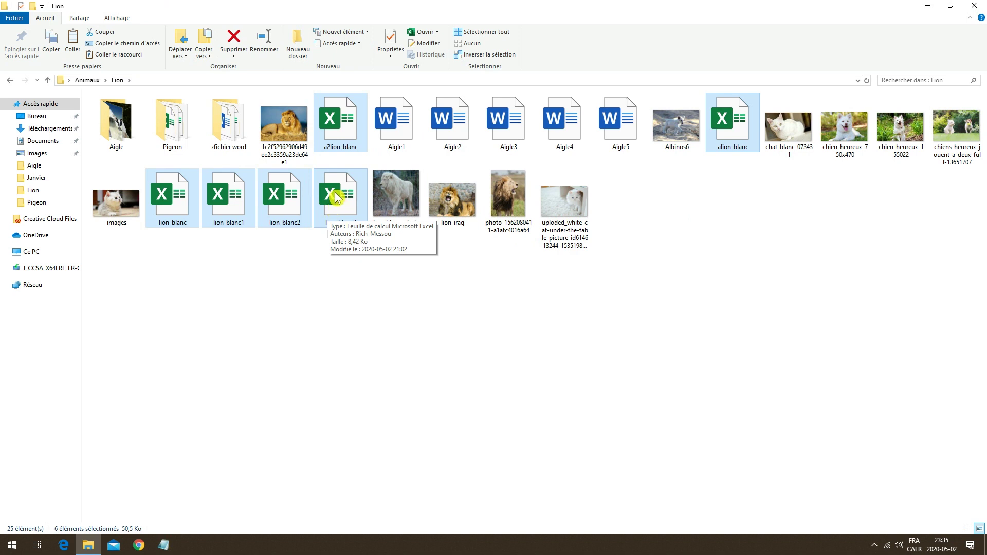
pyautogui.rightClick(345, 114)
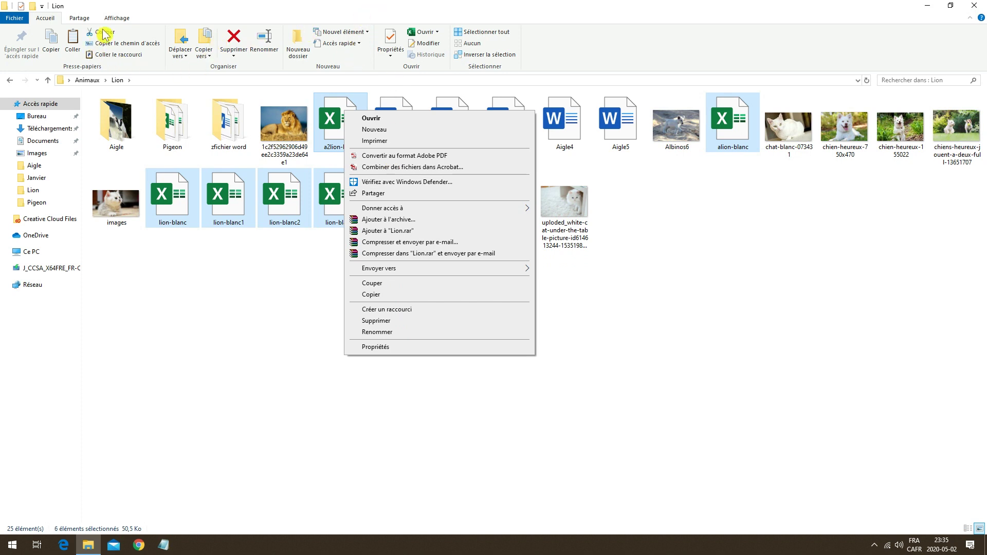
pyautogui.click(201, 13)
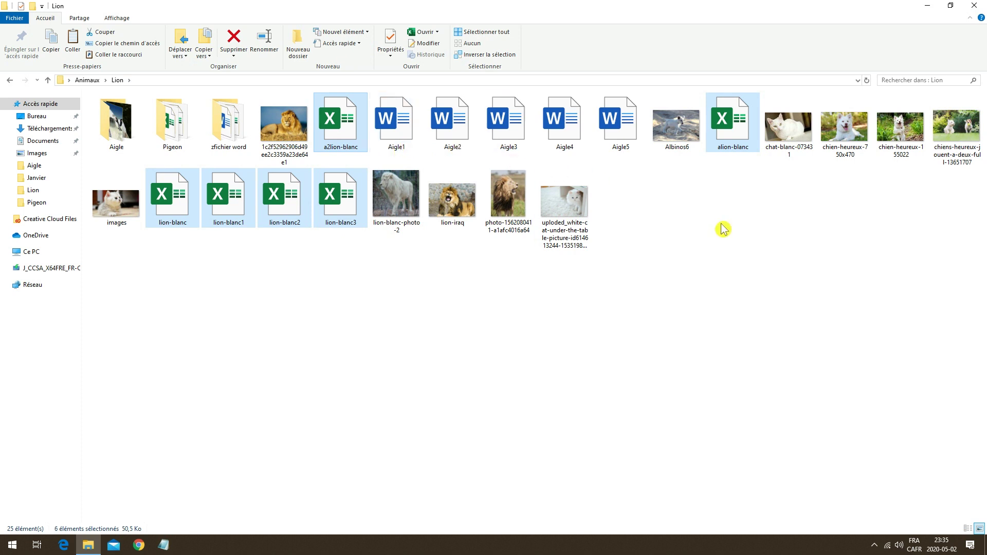
pyautogui.click(676, 199)
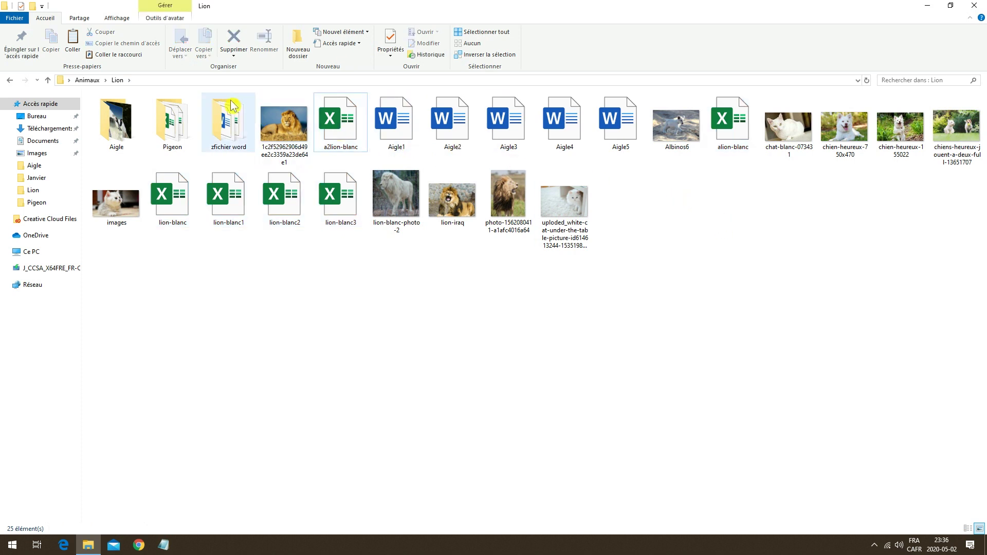
# Step: Display the Lion folder's contents as Très grandes icônes and look through the enlarged files
pyautogui.rightClick(693, 191)
pyautogui.moveTo(748, 199)
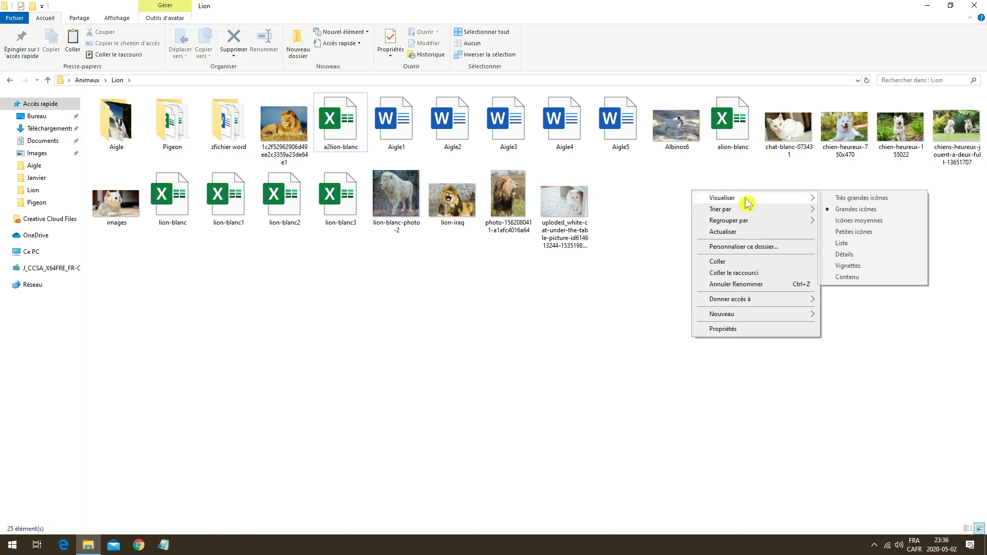
pyautogui.click(874, 198)
pyautogui.scroll(-4, 602, 264)
pyautogui.scroll(4, 605, 263)
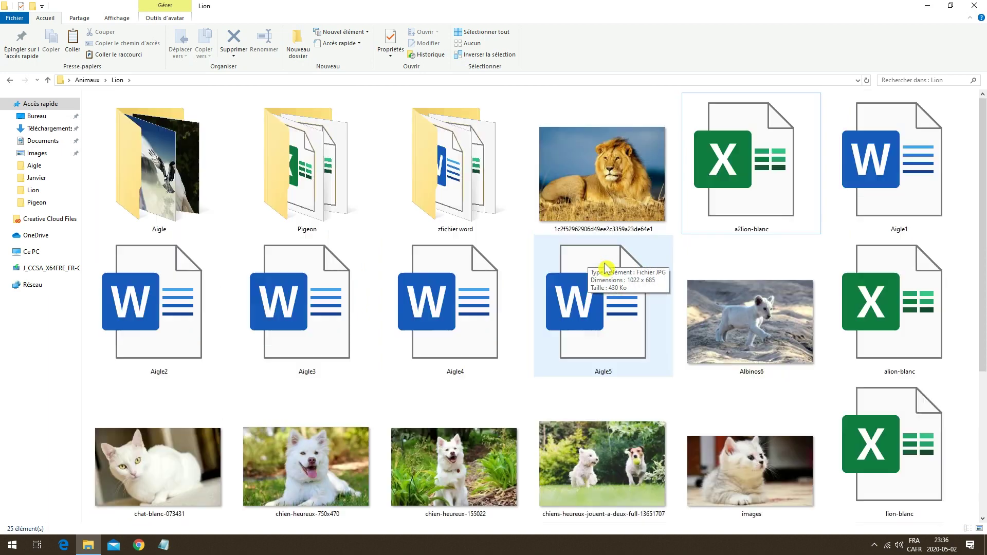
pyautogui.scroll(-4, 605, 272)
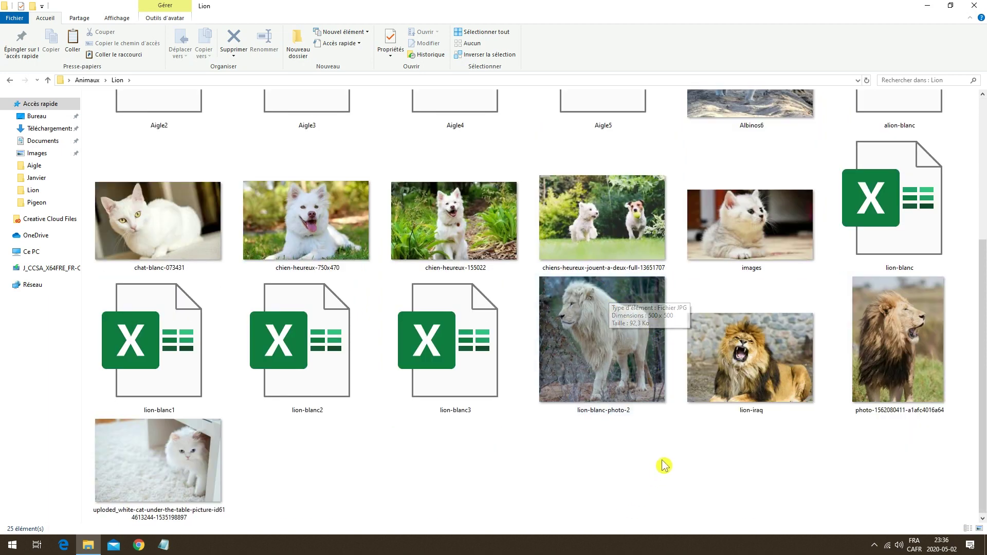
# Step: Set the Lion folder's display back to Grandes icônes
pyautogui.rightClick(683, 439)
pyautogui.moveTo(740, 297)
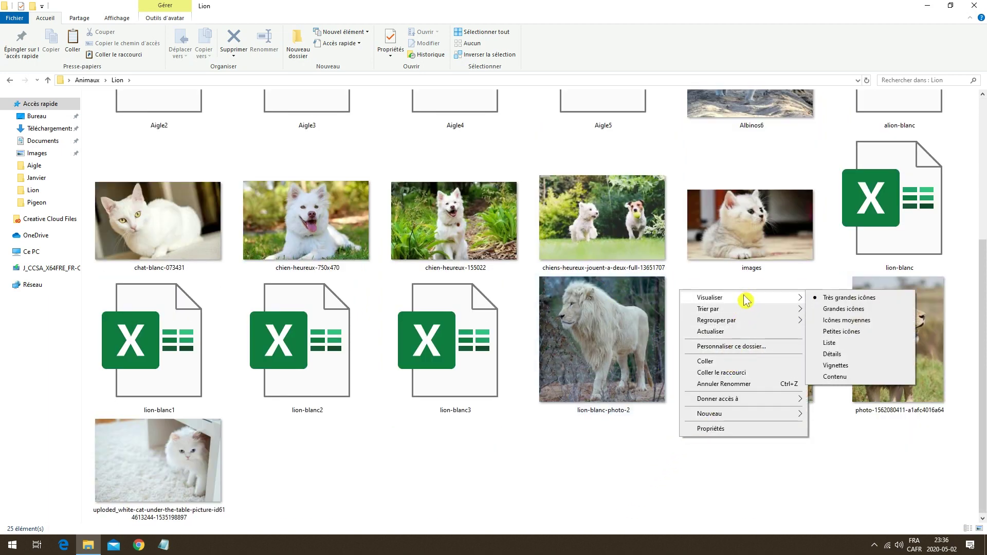
pyautogui.click(845, 310)
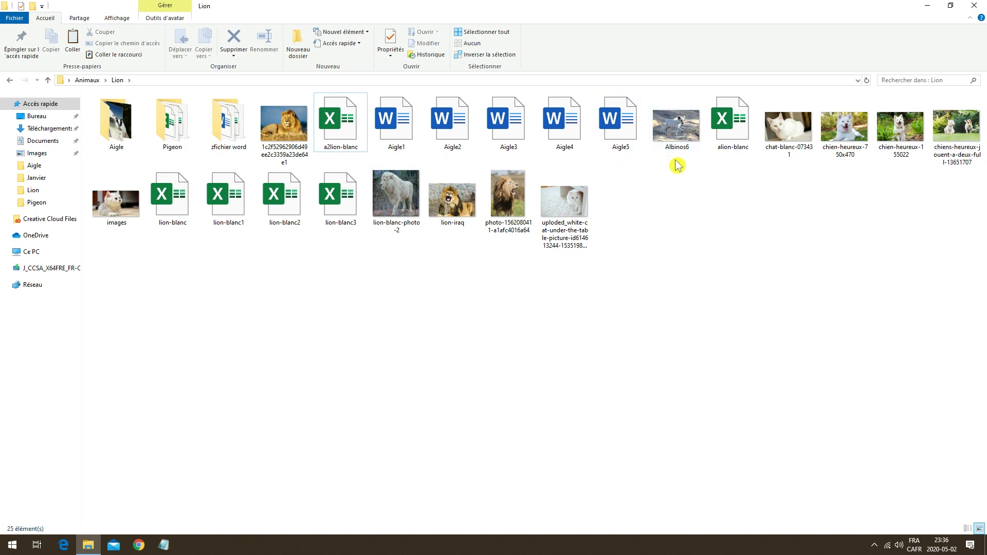
# Step: Select the adjacent Word files Aigle1 to Aigle5 together with a selection rectangle and clear the selection
pyautogui.moveTo(677, 162); pyautogui.dragTo(646, 172)
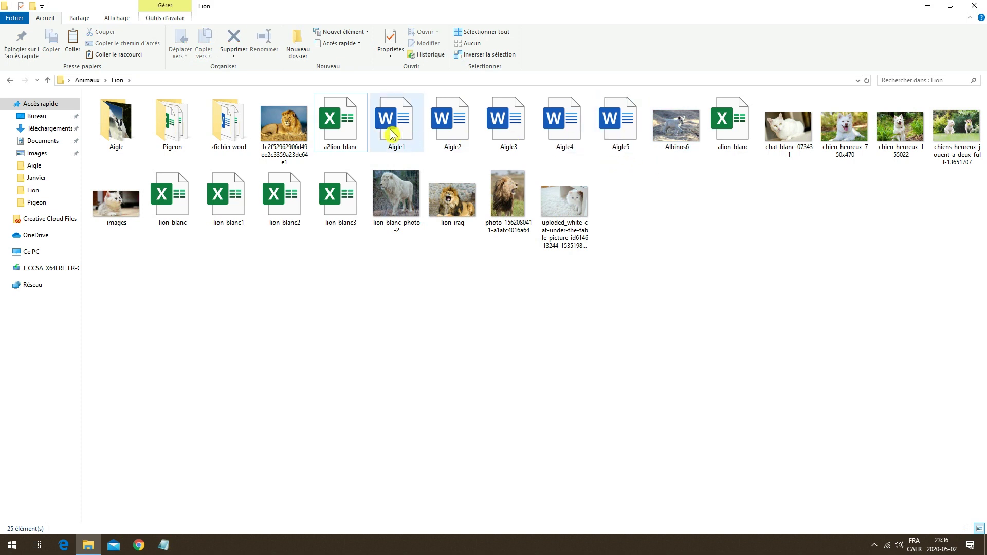
pyautogui.moveTo(632, 158); pyautogui.dragTo(387, 110)
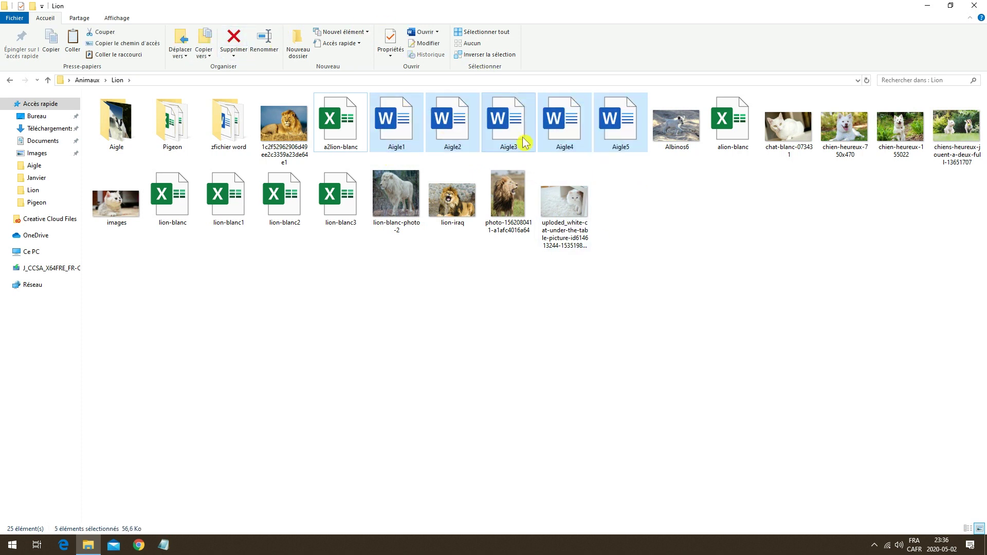
pyautogui.click(736, 229)
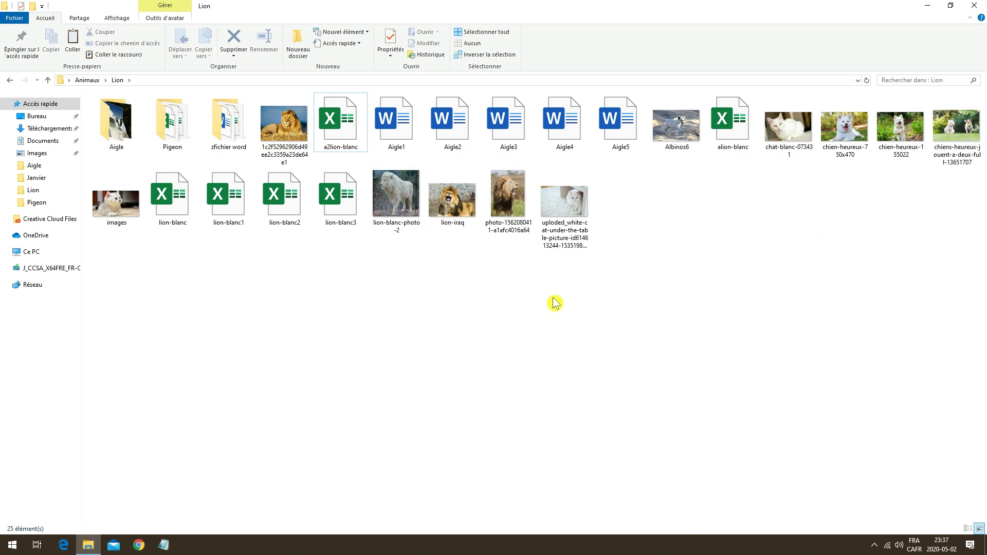
pyautogui.click(513, 203)
pyautogui.keyDown('ctrl'); pyautogui.click(453, 200); pyautogui.keyUp('ctrl')
pyautogui.keyDown('ctrl'); pyautogui.click(396, 195); pyautogui.keyUp('ctrl')
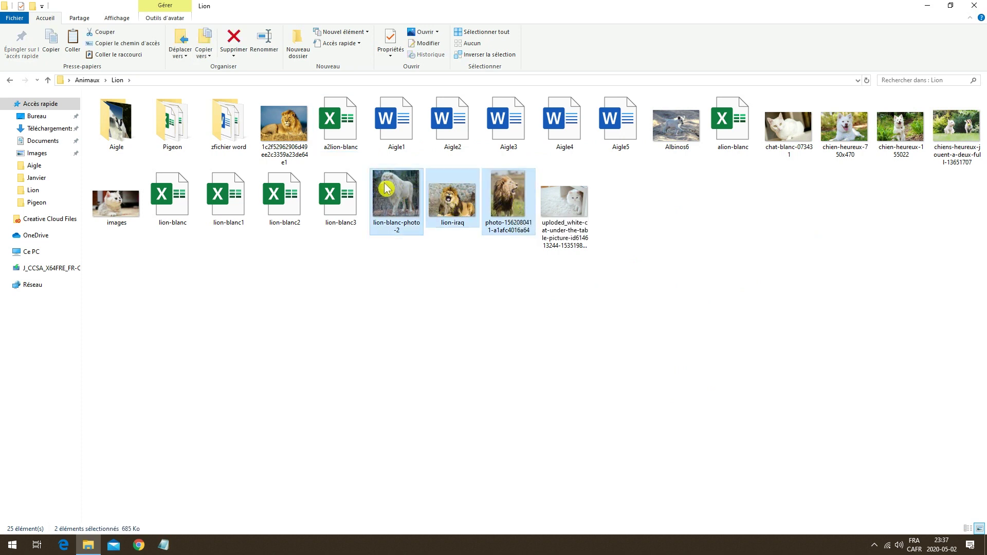
pyautogui.keyDown('ctrl'); pyautogui.click(308, 129); pyautogui.keyUp('ctrl')
pyautogui.click(643, 267)
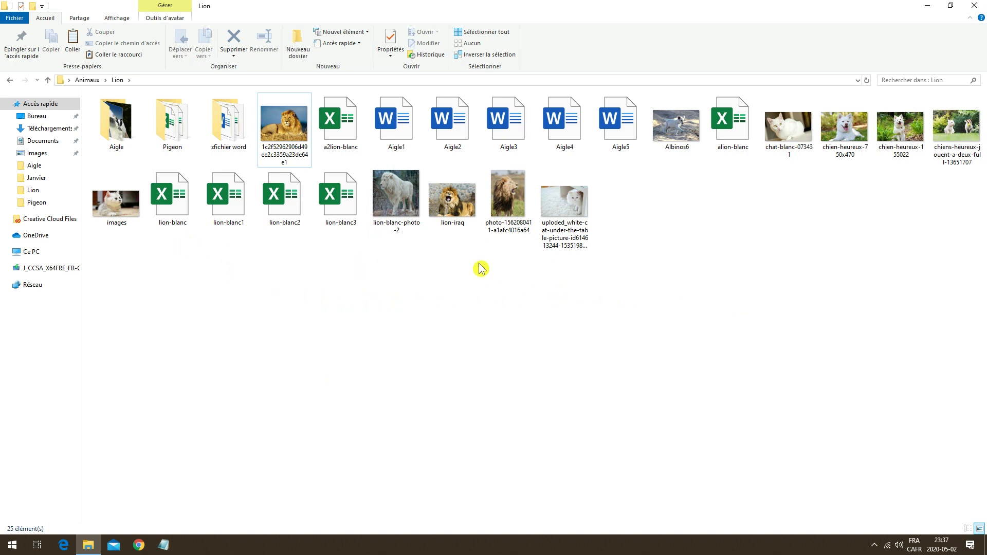
# Step: Select the continuous range of files from images through the uploaded_white-cat picture and clear the selection
pyautogui.click(120, 205)
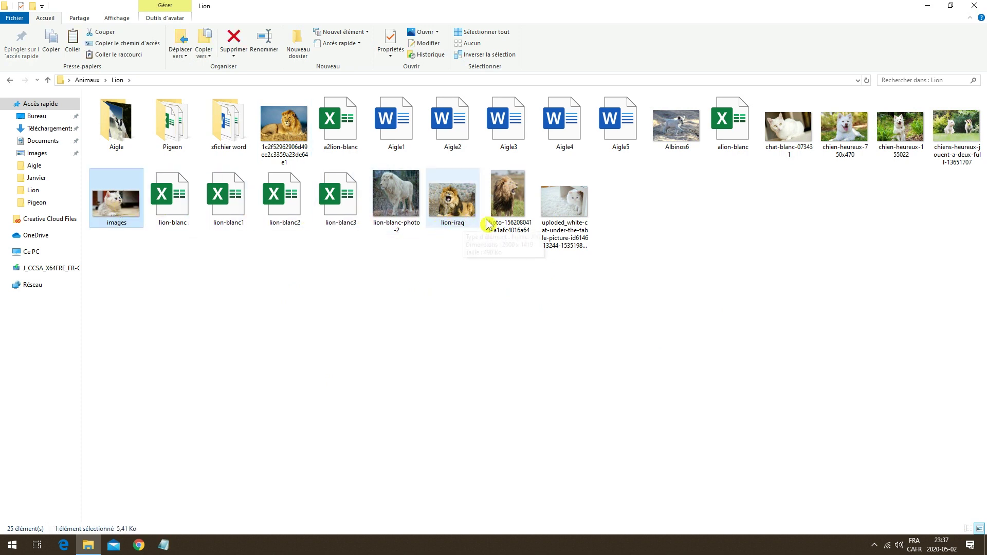
pyautogui.keyDown('shift'); pyautogui.click(573, 202); pyautogui.keyUp('shift')
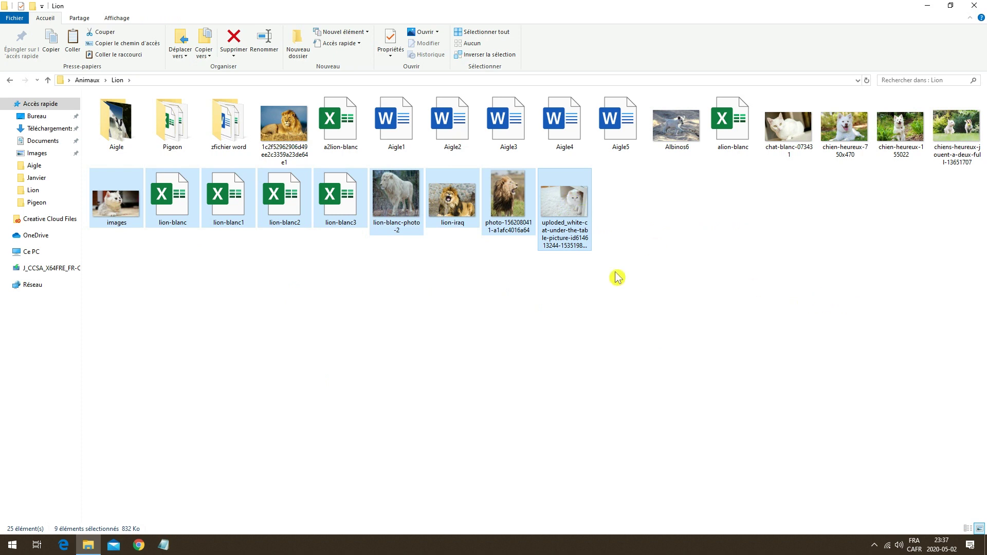
pyautogui.click(480, 298)
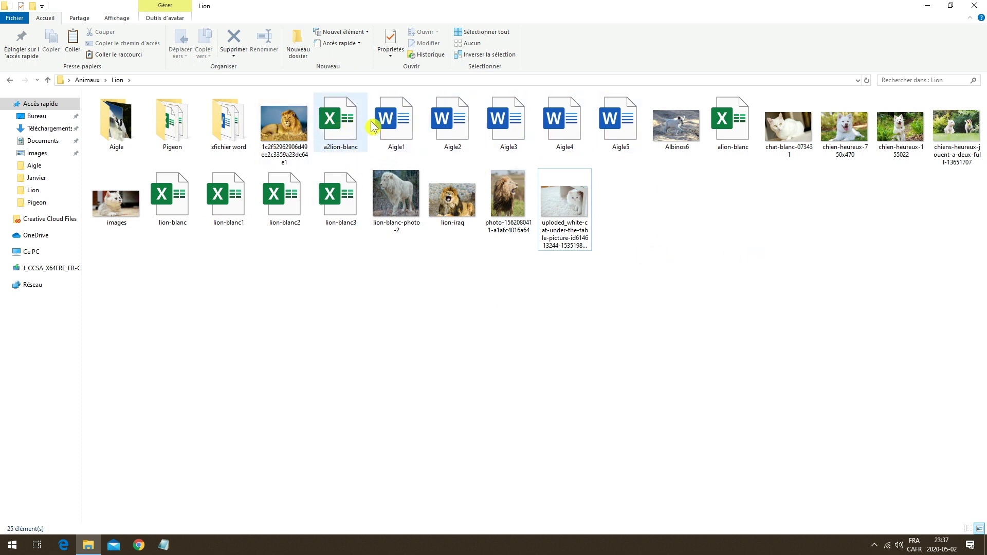
# Step: Select the continuous range of files from a2lion-blanc to alion-blanc and clear the selection
pyautogui.click(333, 132)
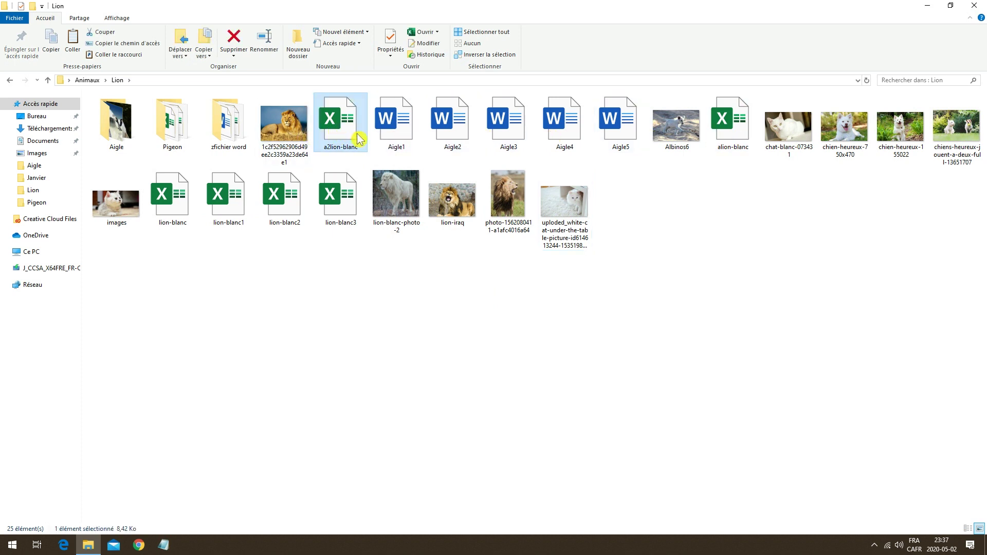
pyautogui.keyDown('shift'); pyautogui.click(740, 136); pyautogui.keyUp('shift')
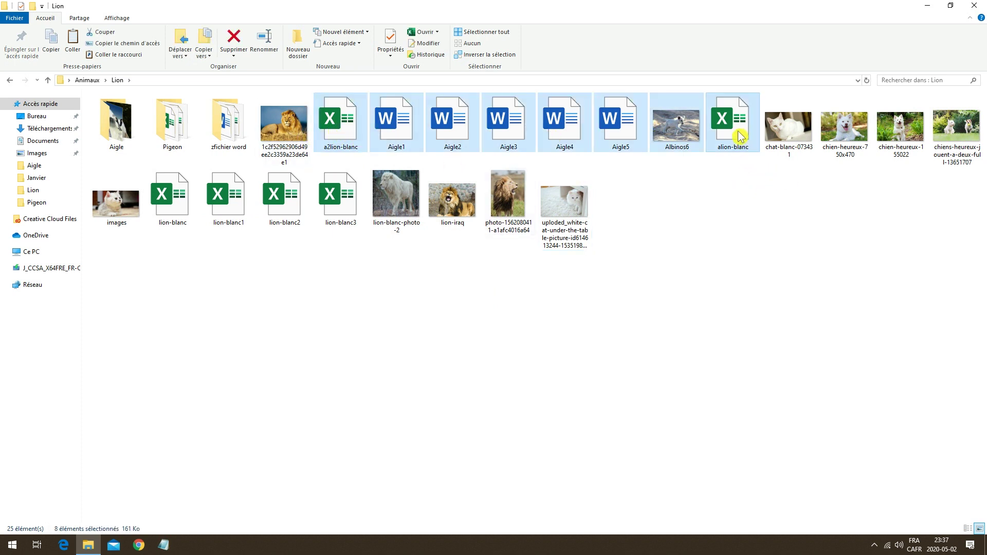
pyautogui.click(689, 286)
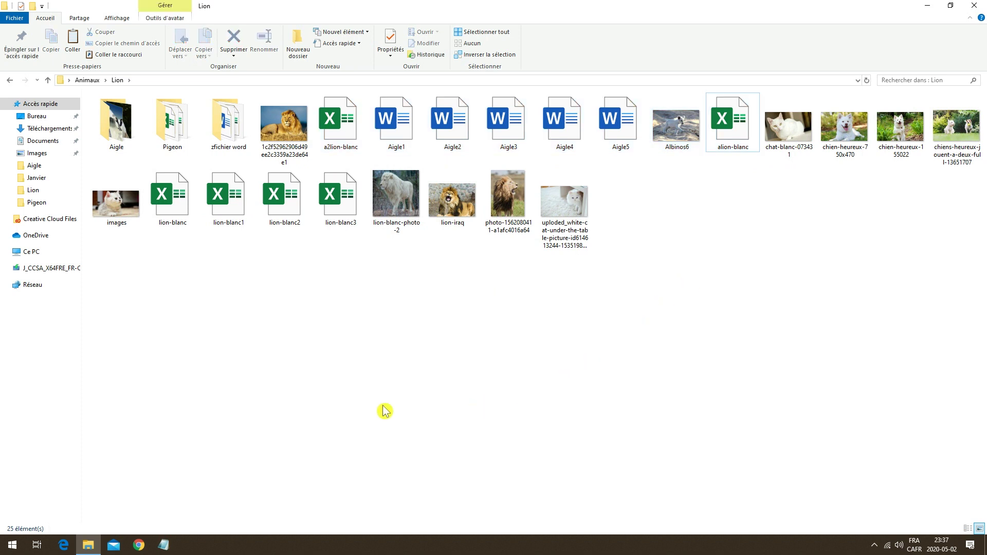
# Step: Select every item in the Lion folder with a selection rectangle, and replace it with the range from the Pigeon folder to Aigle5
pyautogui.moveTo(956, 326); pyautogui.dragTo(103, 119)
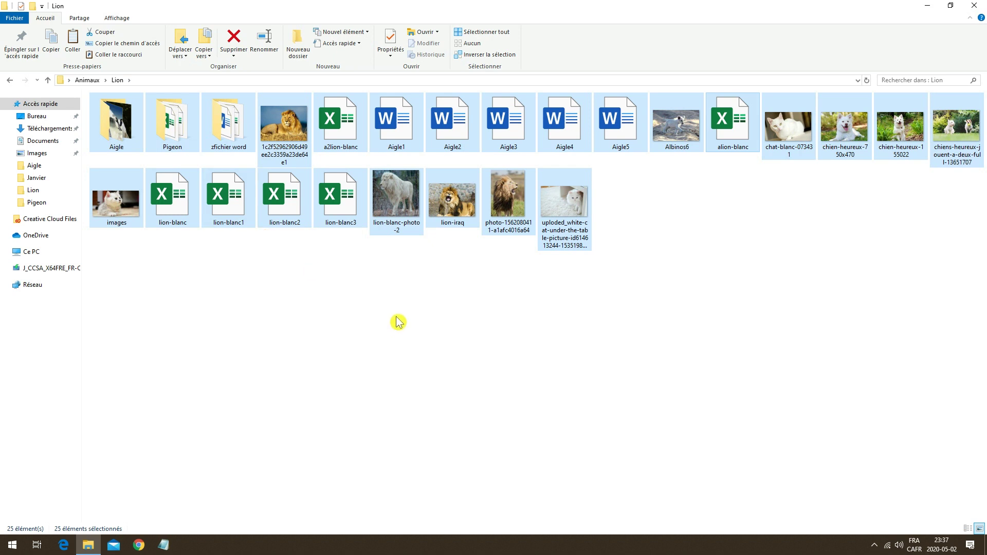
pyautogui.click(172, 123)
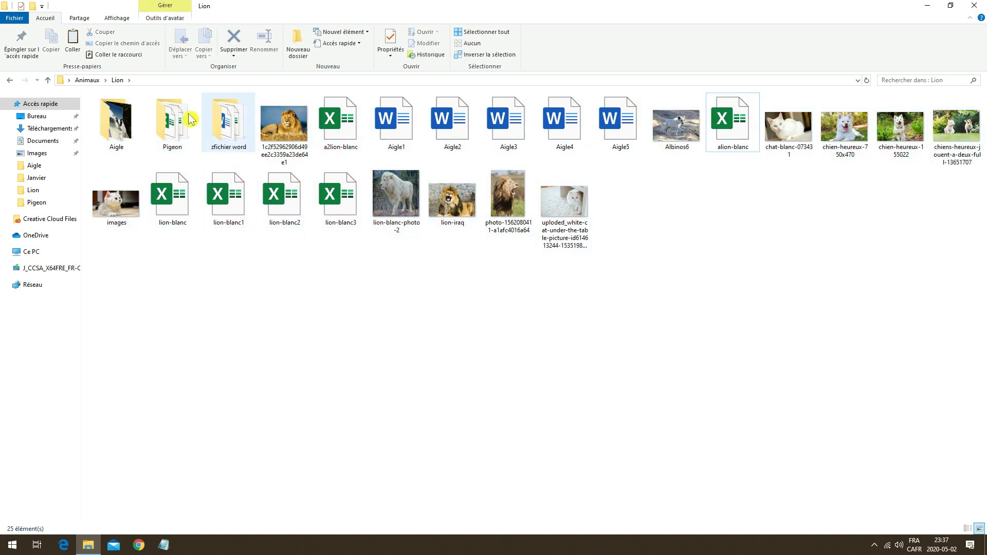
pyautogui.keyDown('shift'); pyautogui.click(620, 124); pyautogui.keyUp('shift')
# Step: Select the adjacent photos from chat-blanc-073431 to chien-heureux-155022, and replace that selection with the Pigeon folder alone
pyautogui.click(796, 129)
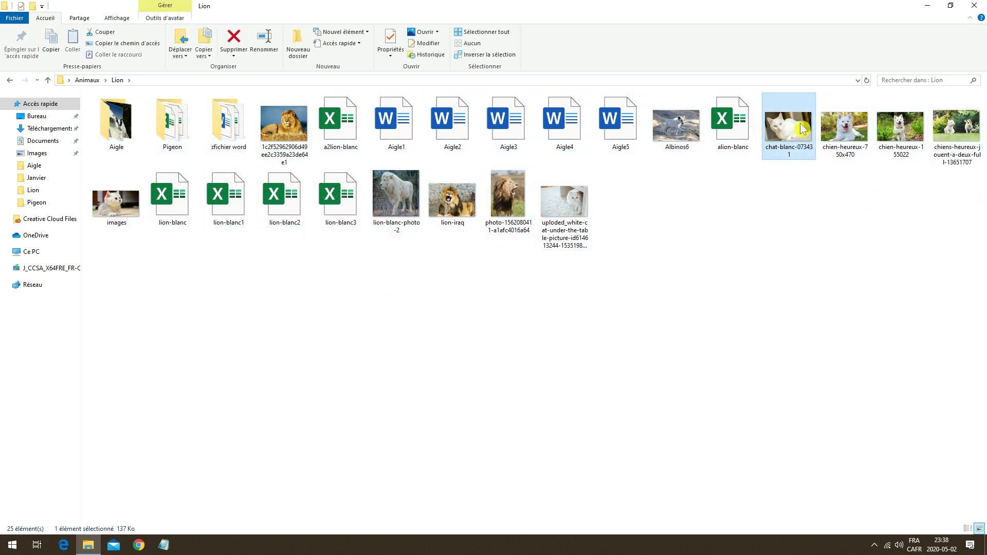
pyautogui.keyDown('shift'); pyautogui.click(910, 138); pyautogui.keyUp('shift')
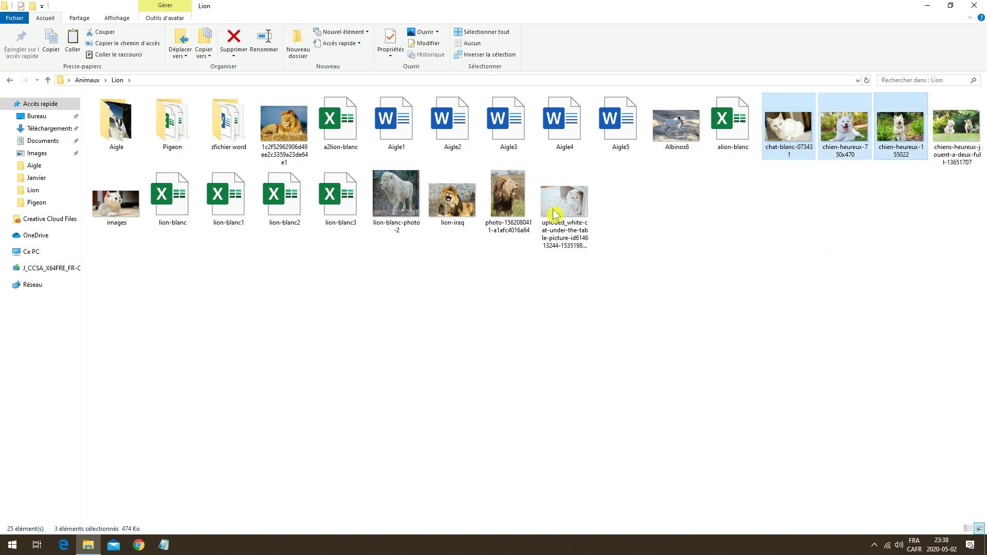
pyautogui.click(182, 115)
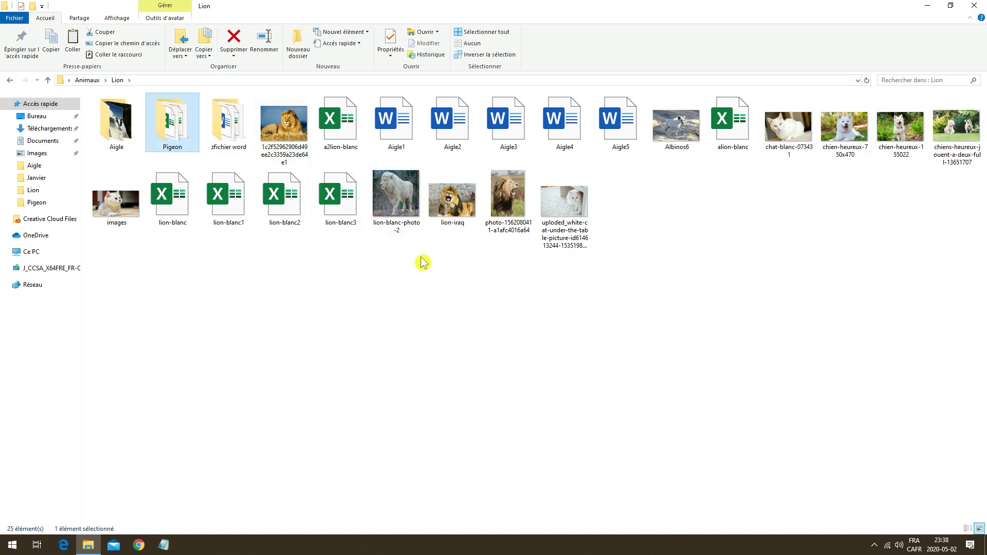
# Step: Select lion-blanc3 alone, and replace it with the range from the lion photo beside the zfichier word folder to Aigle2
pyautogui.click(320, 205)
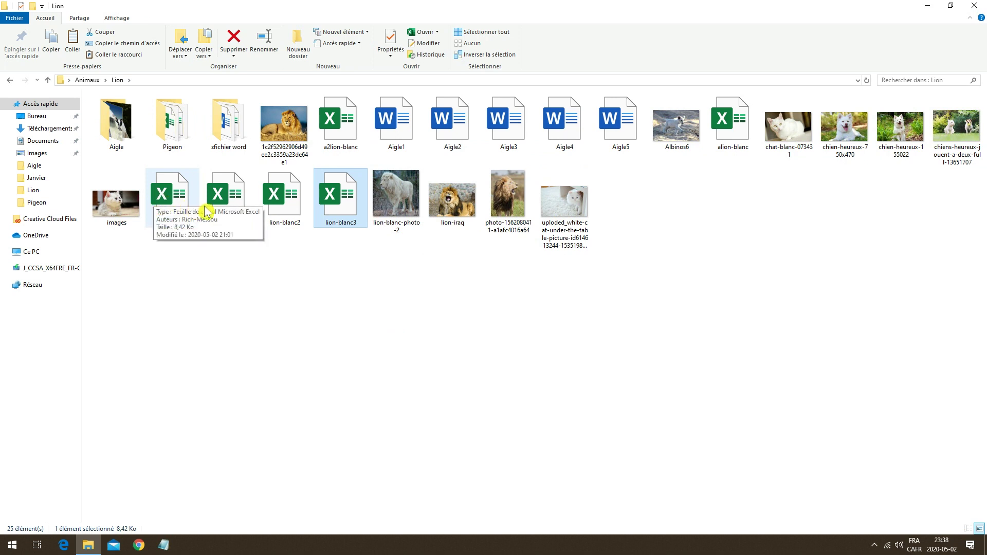
pyautogui.click(291, 120)
pyautogui.keyDown('shift'); pyautogui.click(436, 125); pyautogui.keyUp('shift')
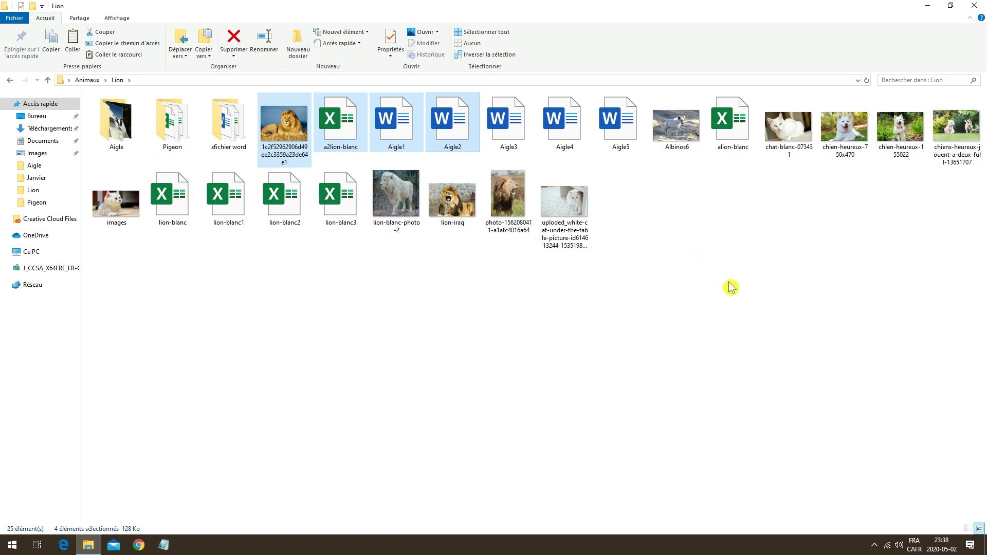
# Step: Select the dog photos chien-heureux-750x470 and chien-heureux-155022 individually as a multiple selection
pyautogui.click(789, 128)
pyautogui.click(861, 132)
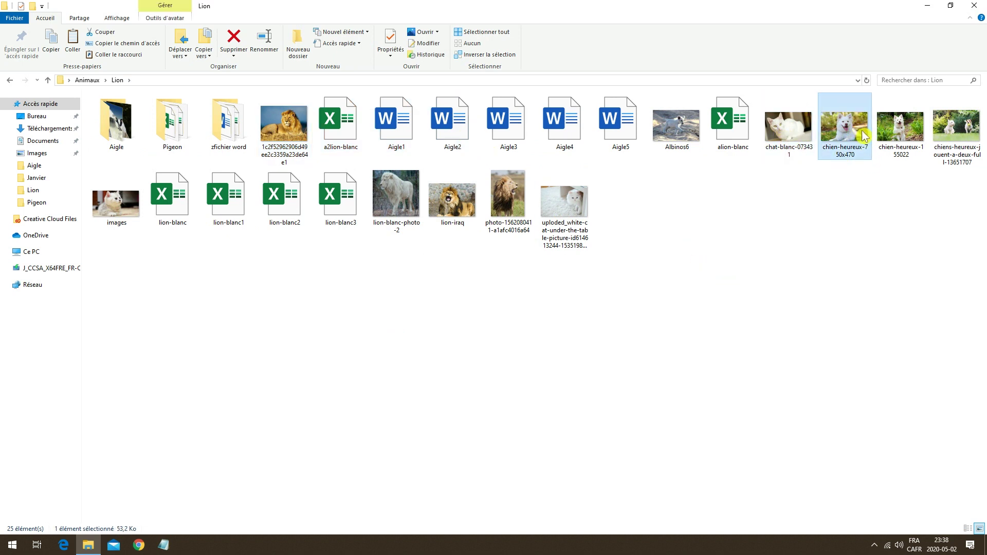
pyautogui.keyDown('ctrl'); pyautogui.click(909, 132); pyautogui.keyUp('ctrl')
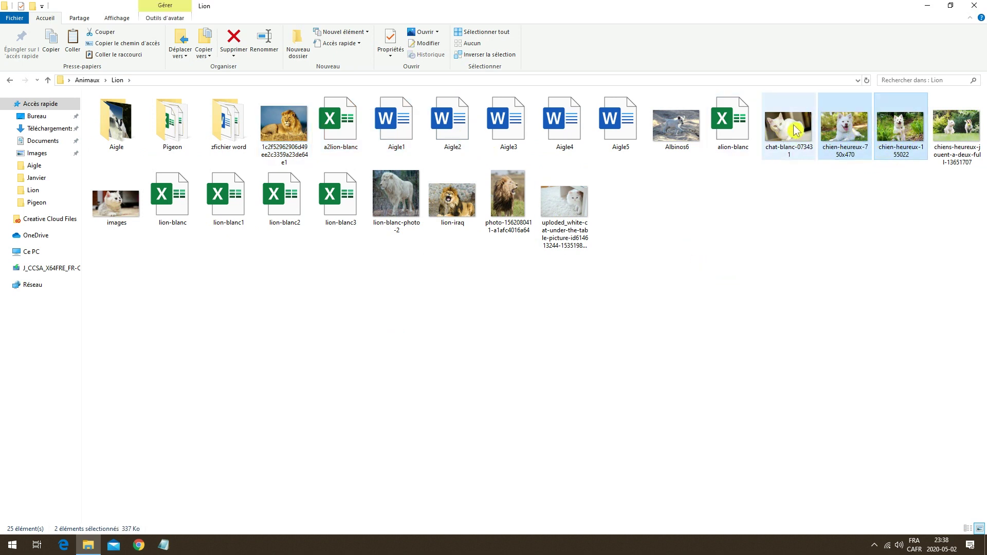